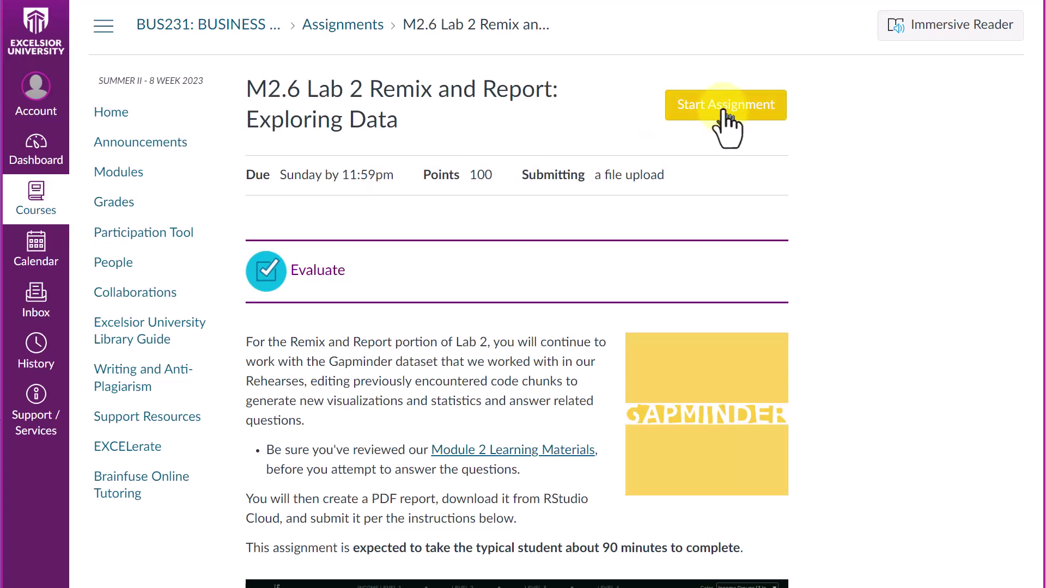
Start the M2.6 Lab 2 Remix and Report assignment and attach the V1 PDF of the Lab 2 Remix report.
{"action": "left_click", "coordinate": [726, 104]}
{"action": "scroll", "coordinate": [727, 125], "scroll_direction": "down", "scroll_amount": 4}
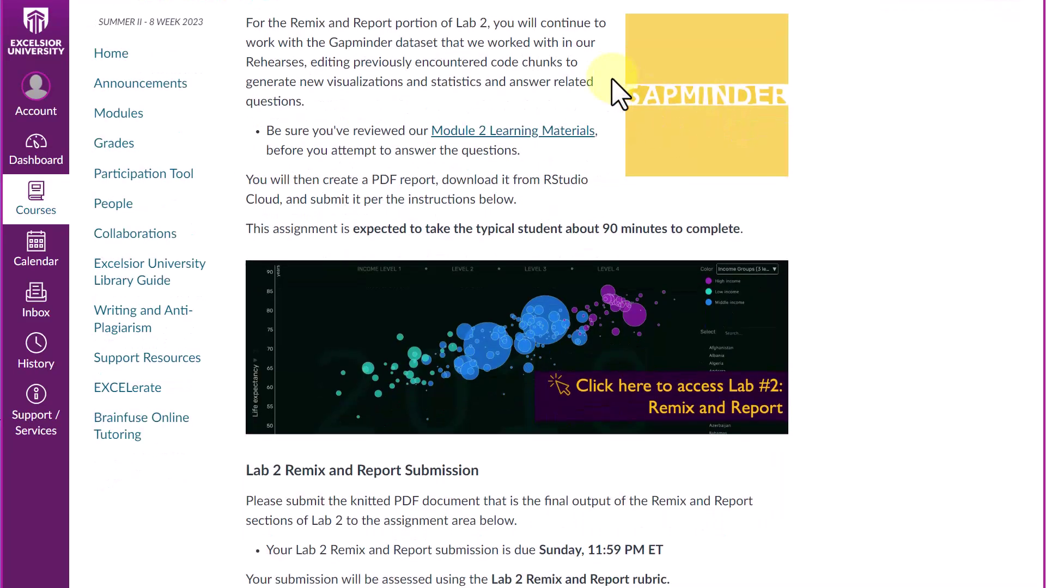
{"action": "scroll", "coordinate": [616, 104], "scroll_direction": "down", "scroll_amount": 7}
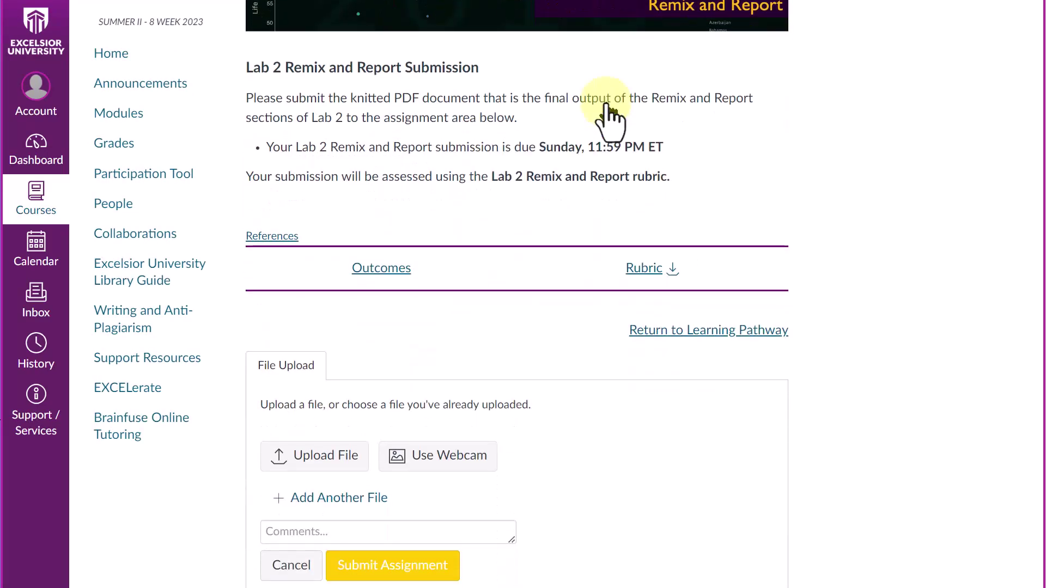
{"action": "scroll", "coordinate": [609, 116], "scroll_direction": "down", "scroll_amount": 3}
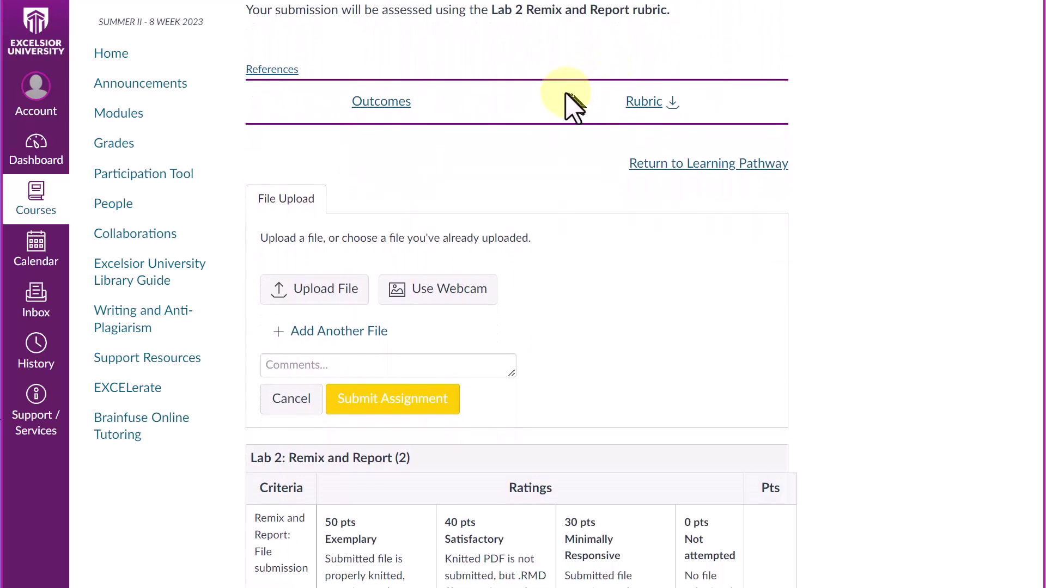
{"action": "scroll", "coordinate": [565, 93], "scroll_direction": "down", "scroll_amount": 2}
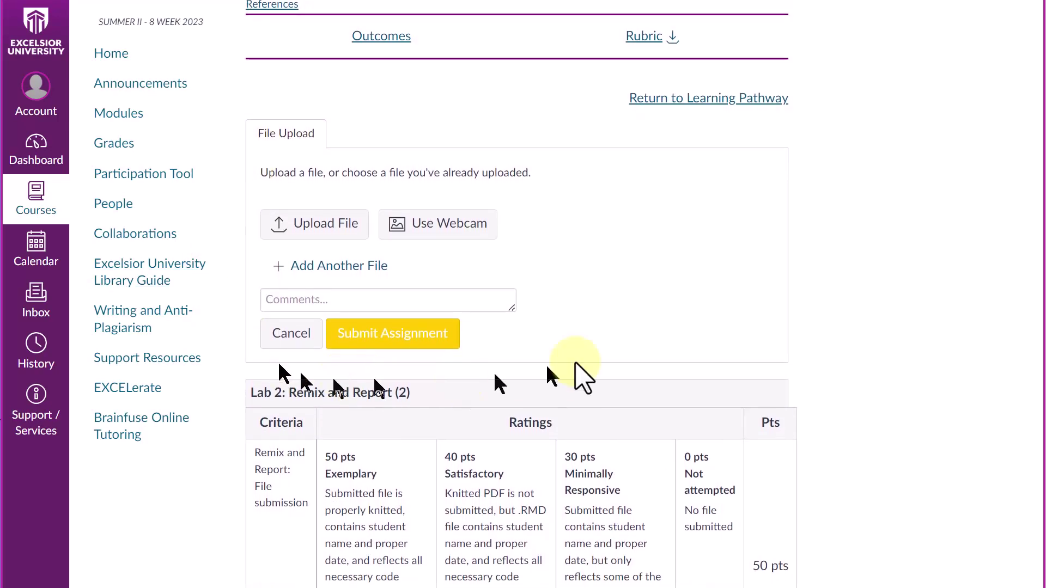
{"action": "scroll", "coordinate": [575, 371], "scroll_direction": "down", "scroll_amount": 1}
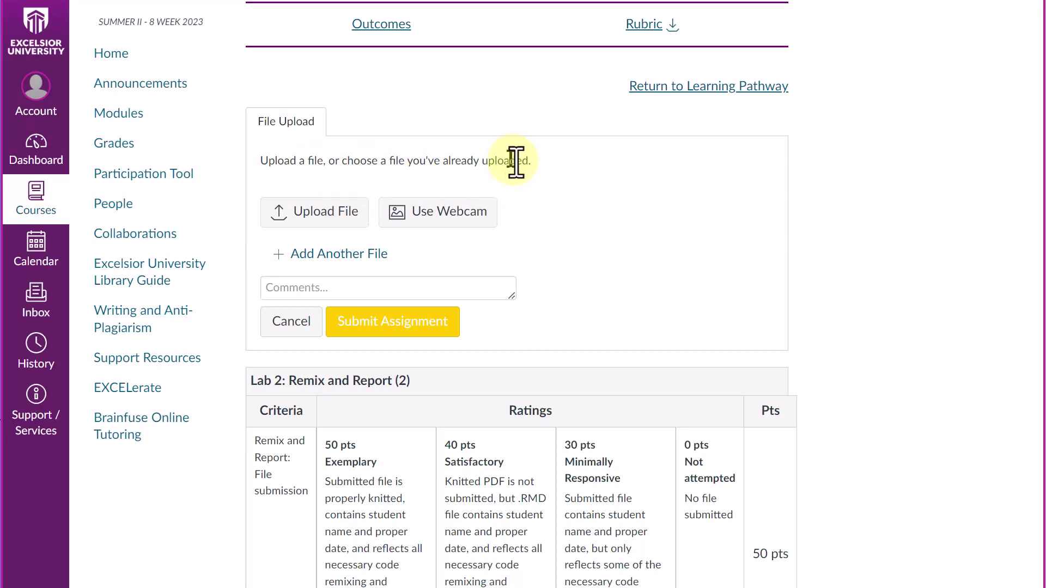
{"action": "left_click", "coordinate": [321, 212]}
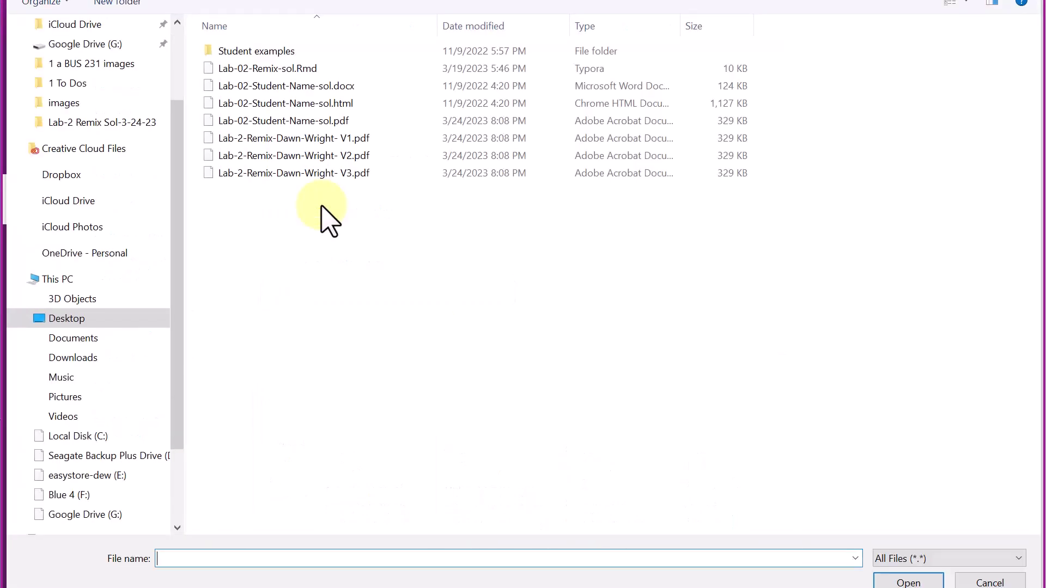
{"action": "left_click", "coordinate": [290, 137]}
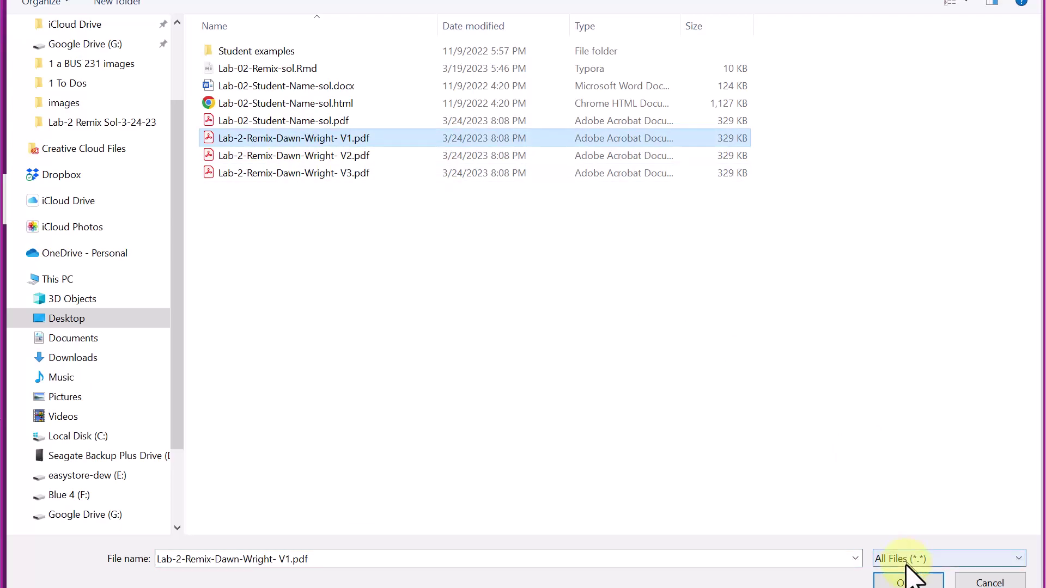
{"action": "left_click", "coordinate": [909, 581]}
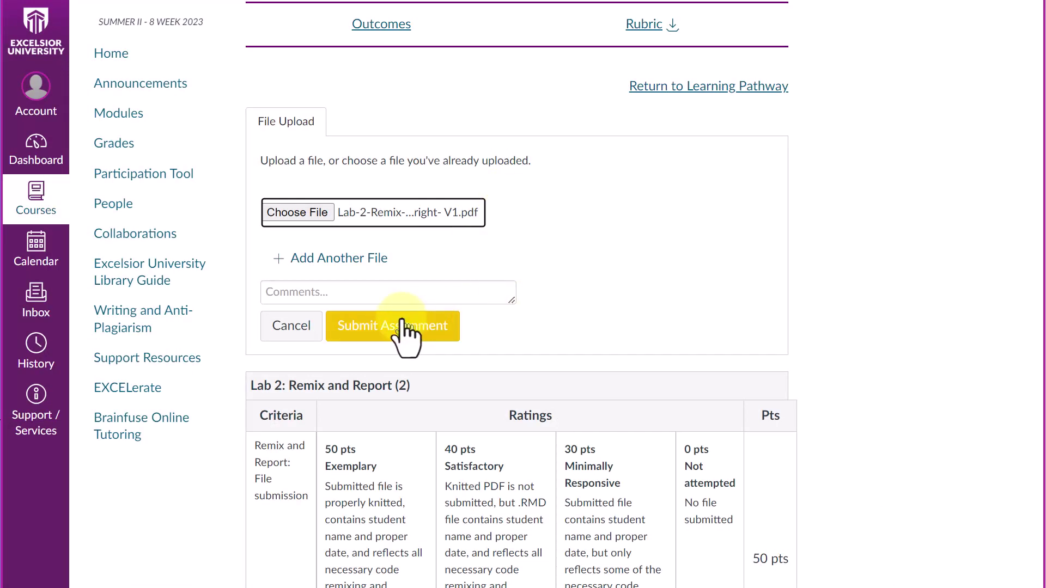
Add the comment "version1" to the submission and submit the assignment.
{"action": "left_click", "coordinate": [351, 296]}
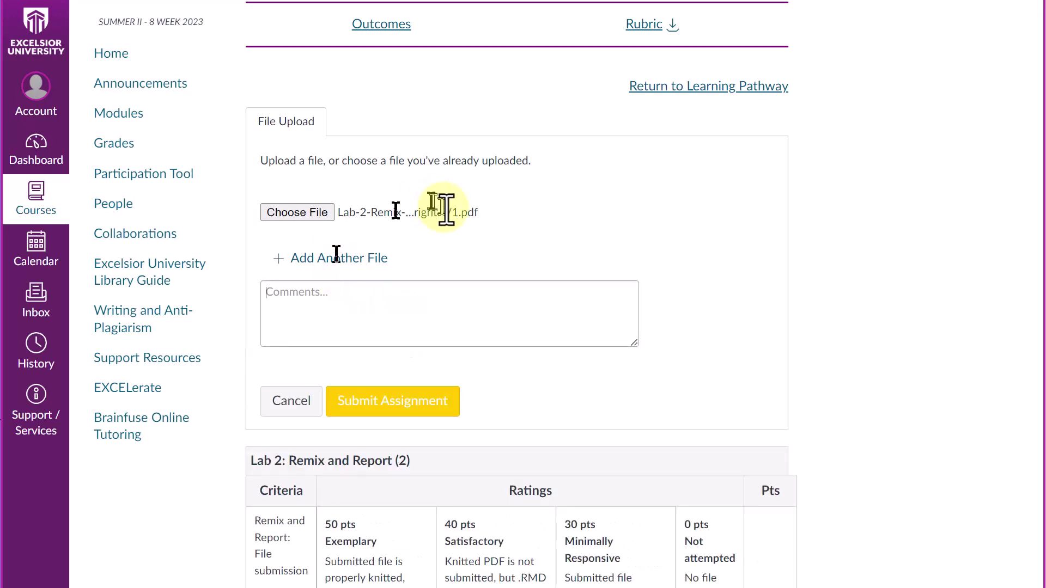
{"action": "type", "text": "v"}
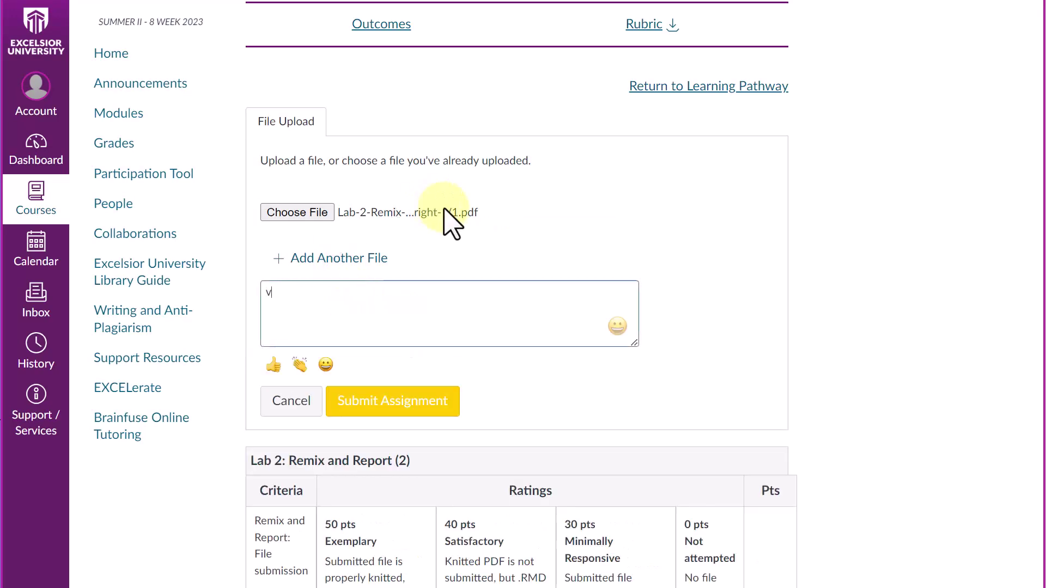
{"action": "type", "text": "ersion1"}
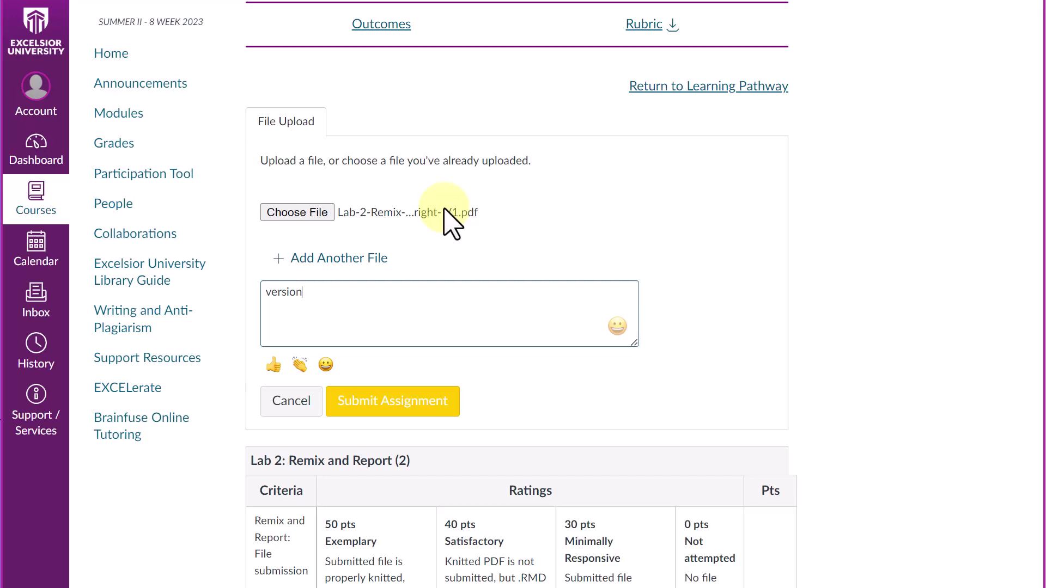
{"action": "left_click", "coordinate": [407, 402]}
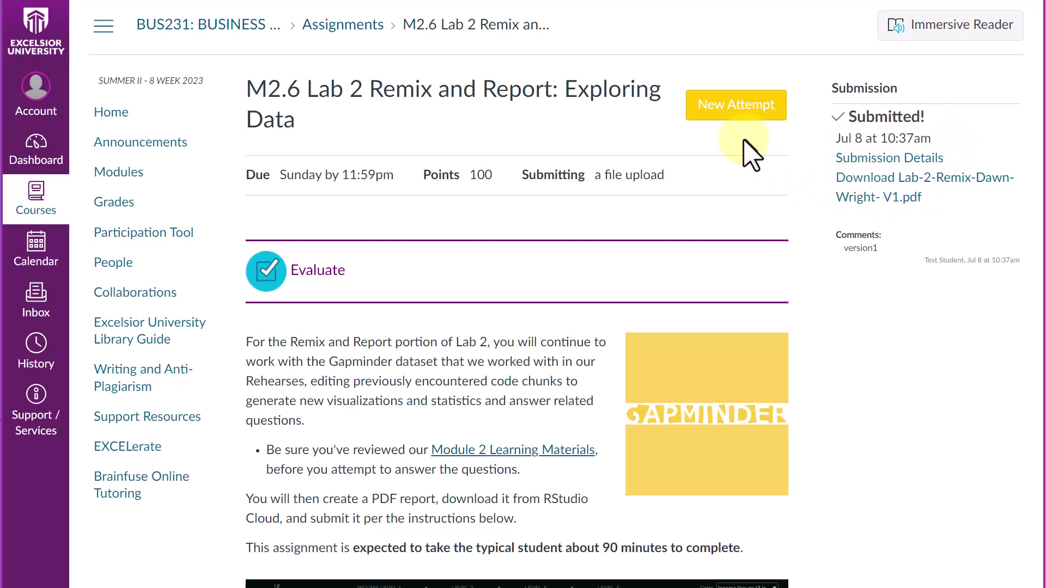
Start a new attempt and browse the already uploaded files to the V1 PDF in the BUS231 folder under Submissions.
{"action": "left_click", "coordinate": [722, 111]}
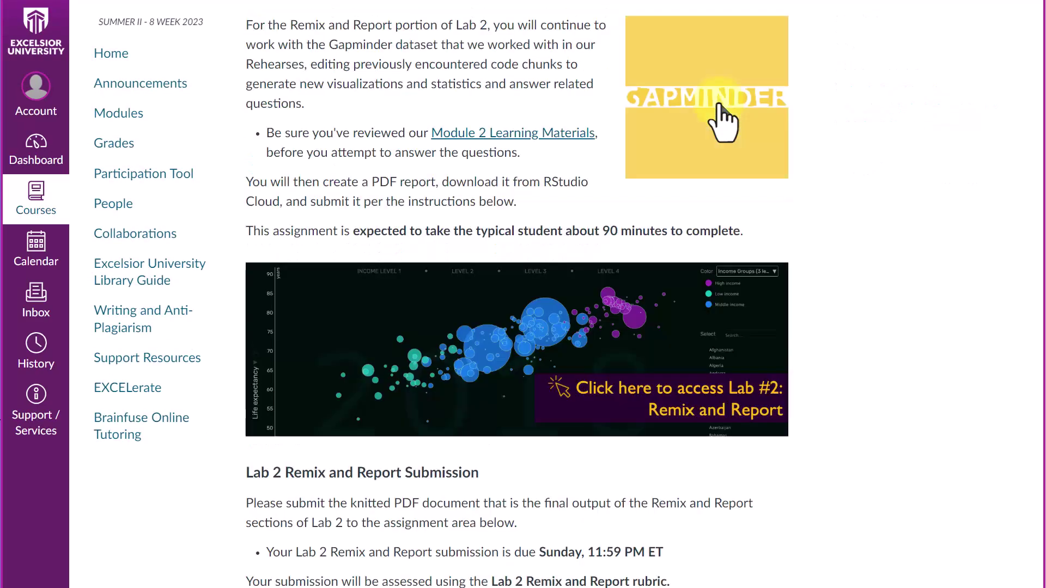
{"action": "scroll", "coordinate": [712, 140], "scroll_direction": "down", "scroll_amount": 3}
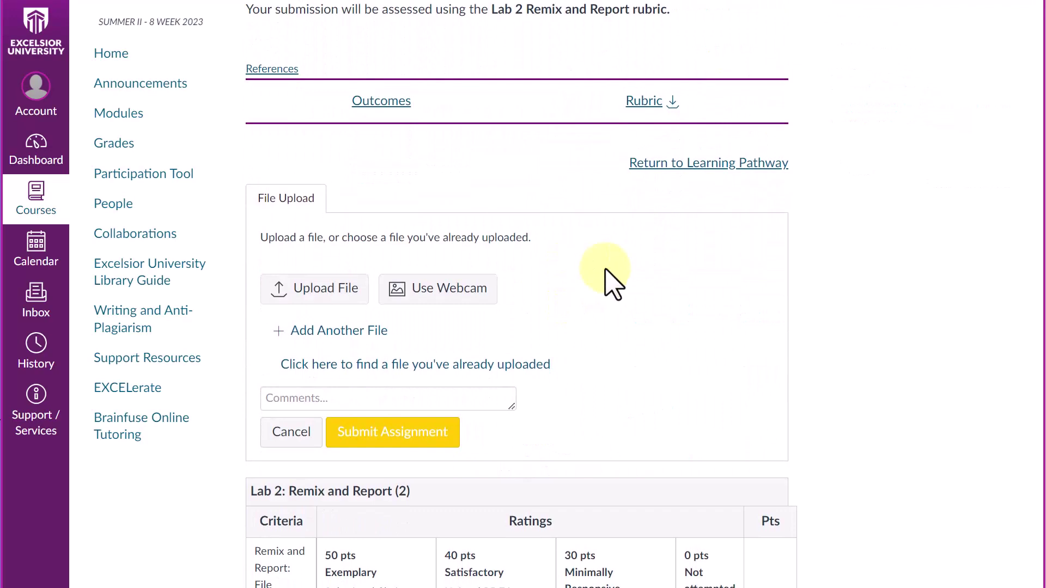
{"action": "left_click", "coordinate": [351, 365]}
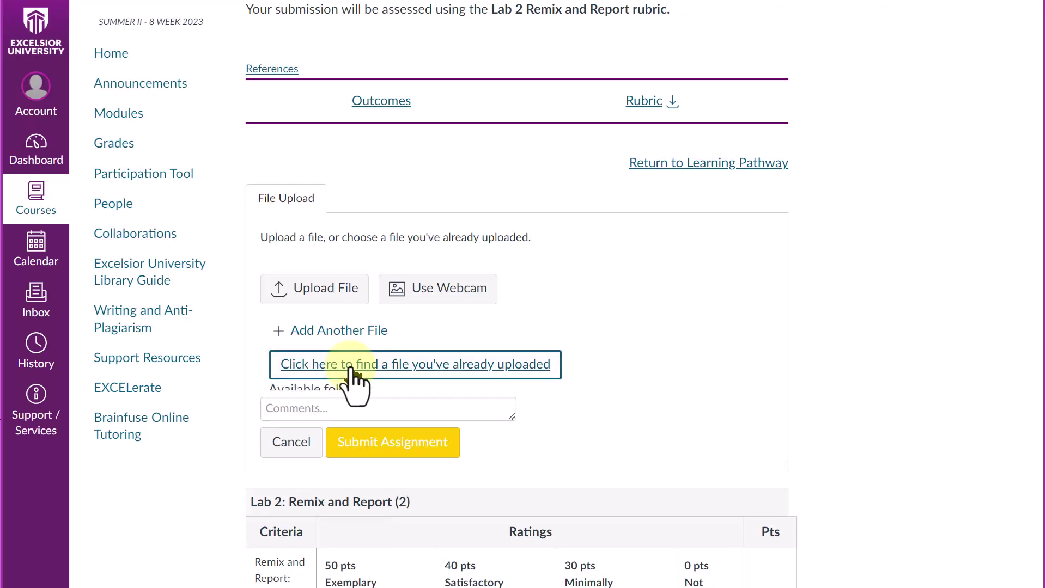
{"action": "left_click", "coordinate": [349, 415]}
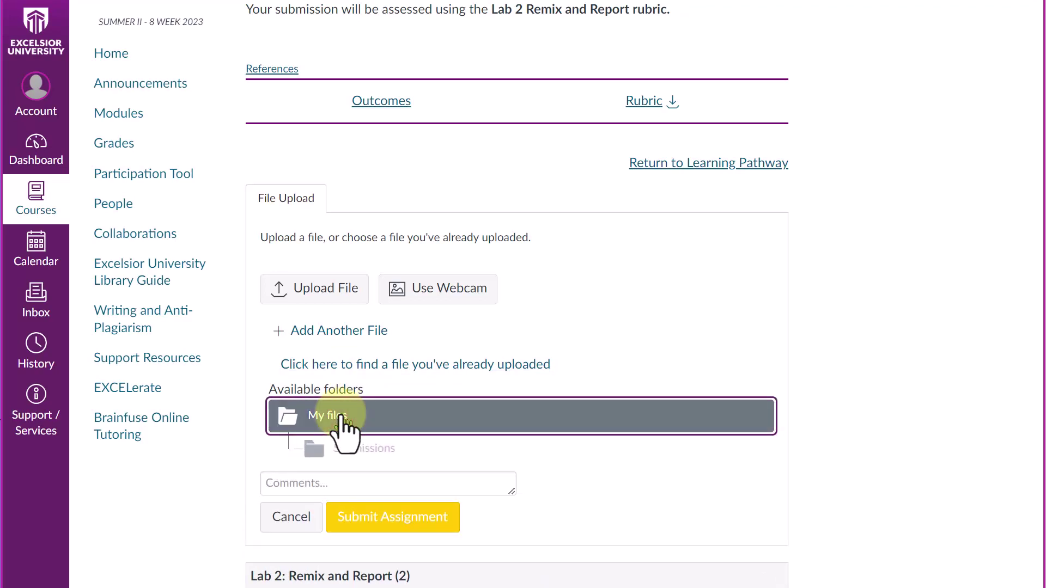
{"action": "left_click", "coordinate": [354, 448]}
{"action": "left_click", "coordinate": [354, 448]}
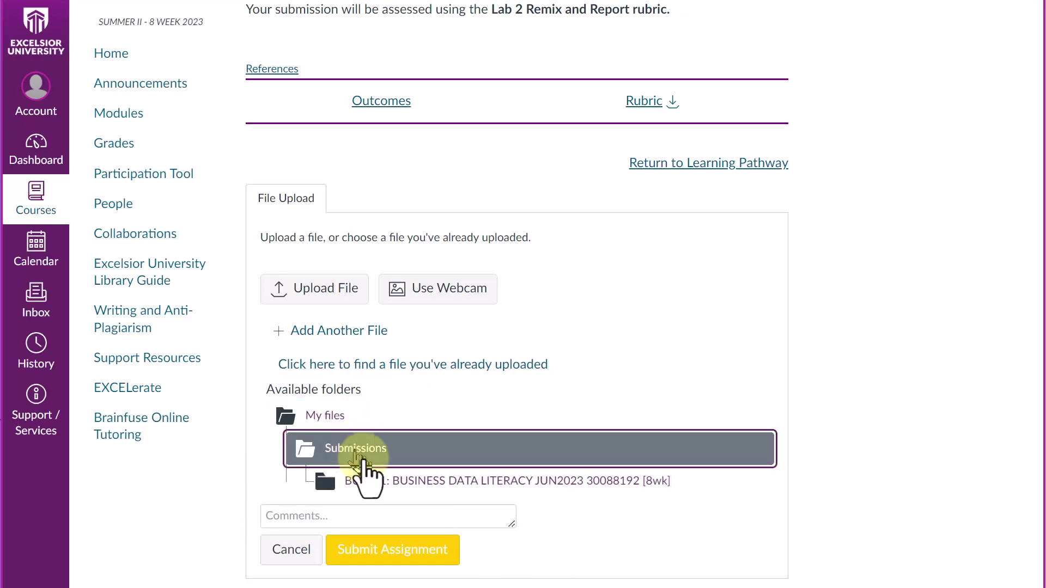
{"action": "left_click", "coordinate": [375, 481]}
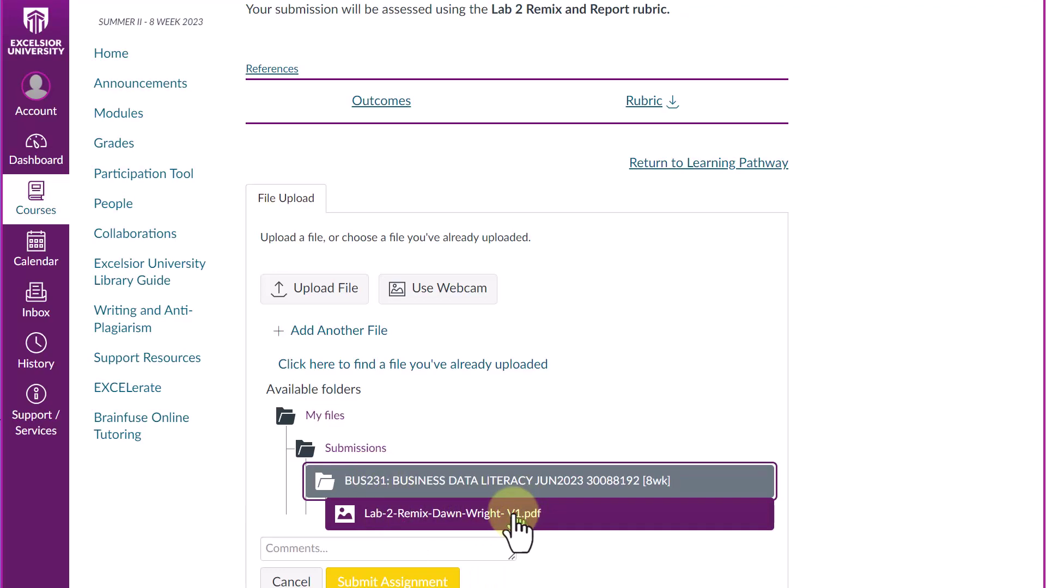
{"action": "left_click", "coordinate": [488, 509]}
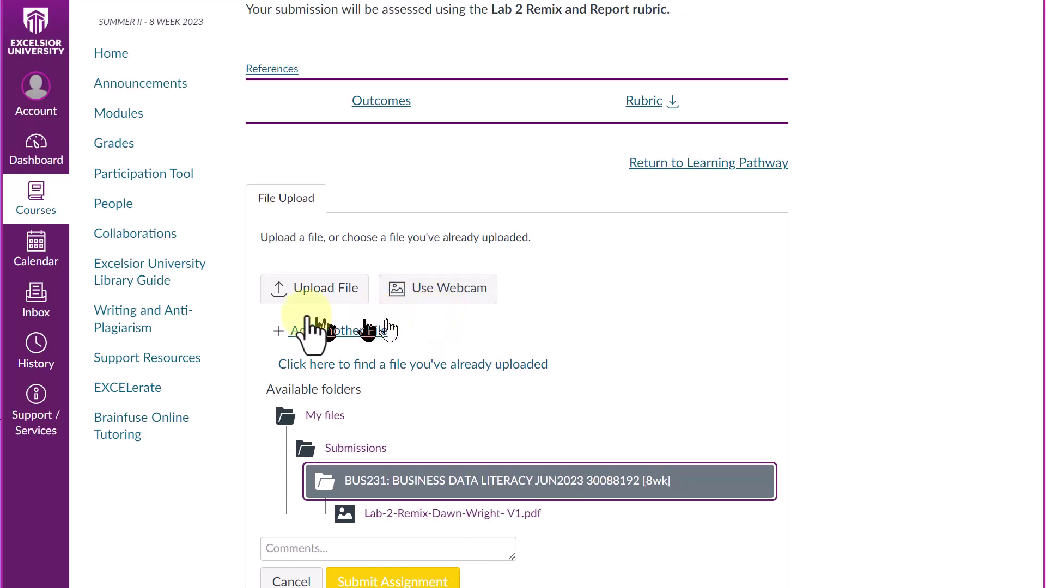
Attach the V2 PDF of the Lab 2 Remix report from the computer to the new attempt.
{"action": "left_click", "coordinate": [309, 287]}
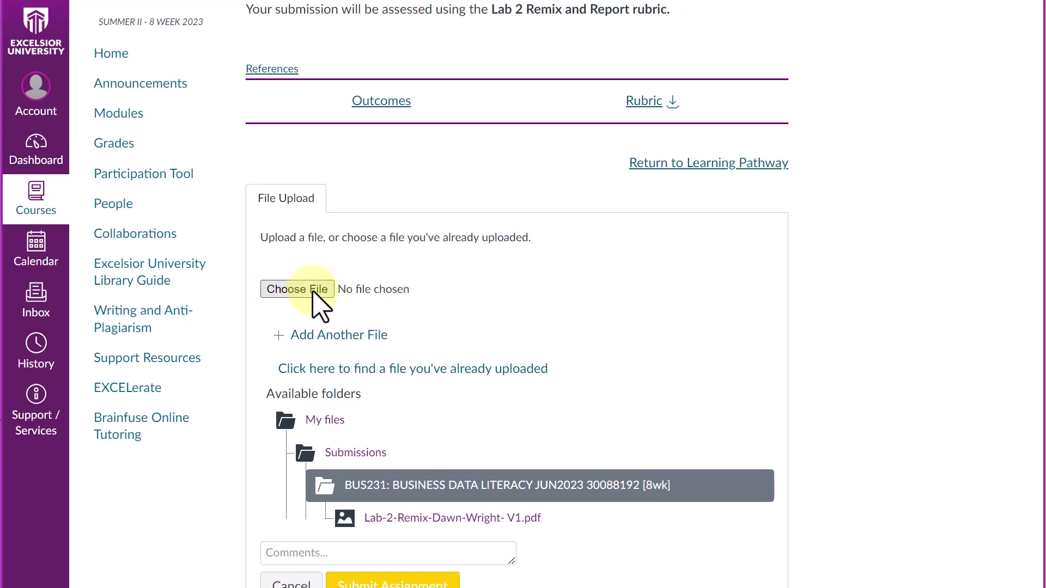
{"action": "left_click", "coordinate": [312, 290]}
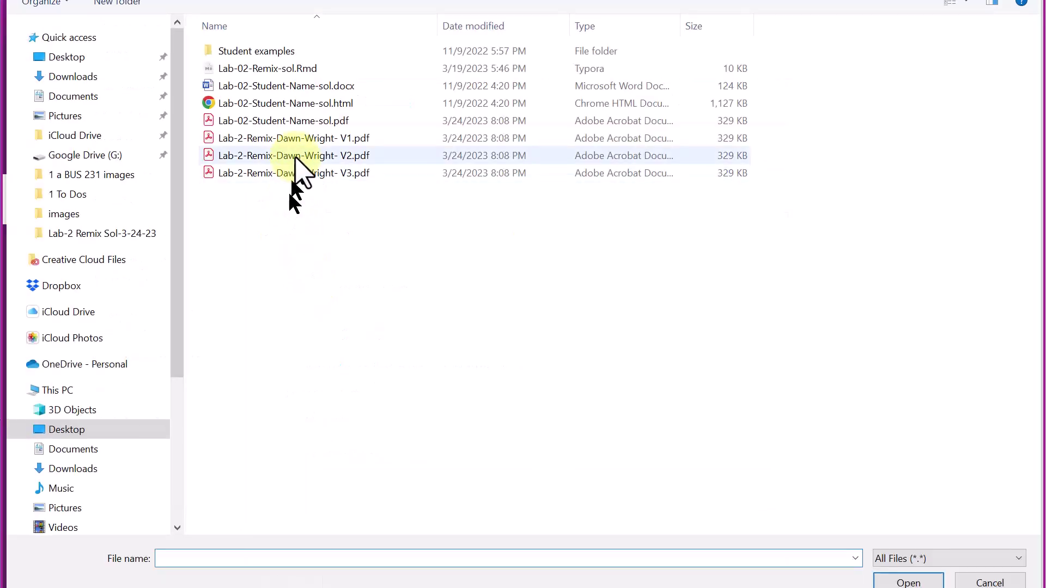
{"action": "left_click", "coordinate": [297, 156]}
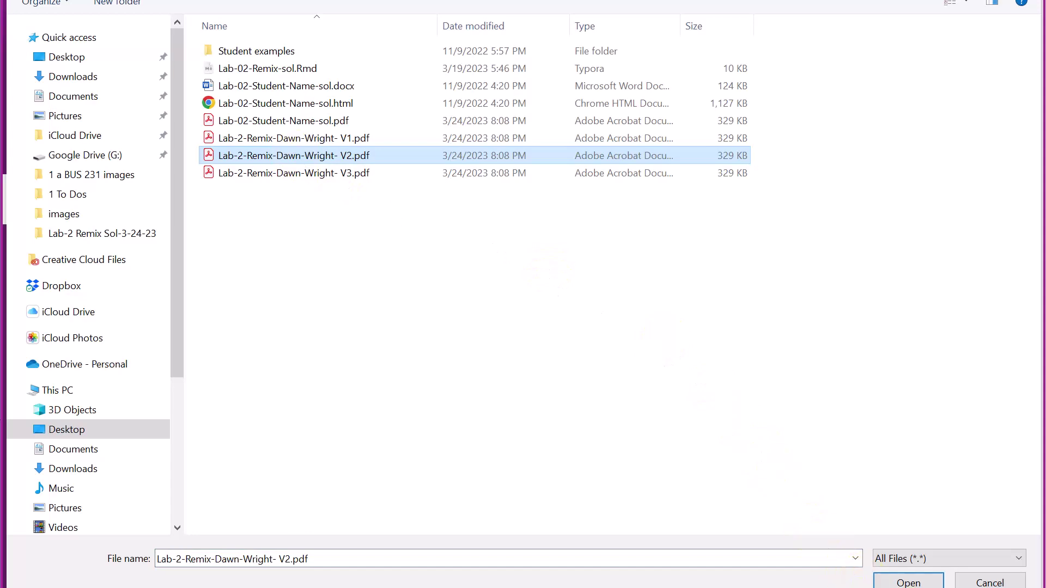
{"action": "left_click", "coordinate": [902, 581]}
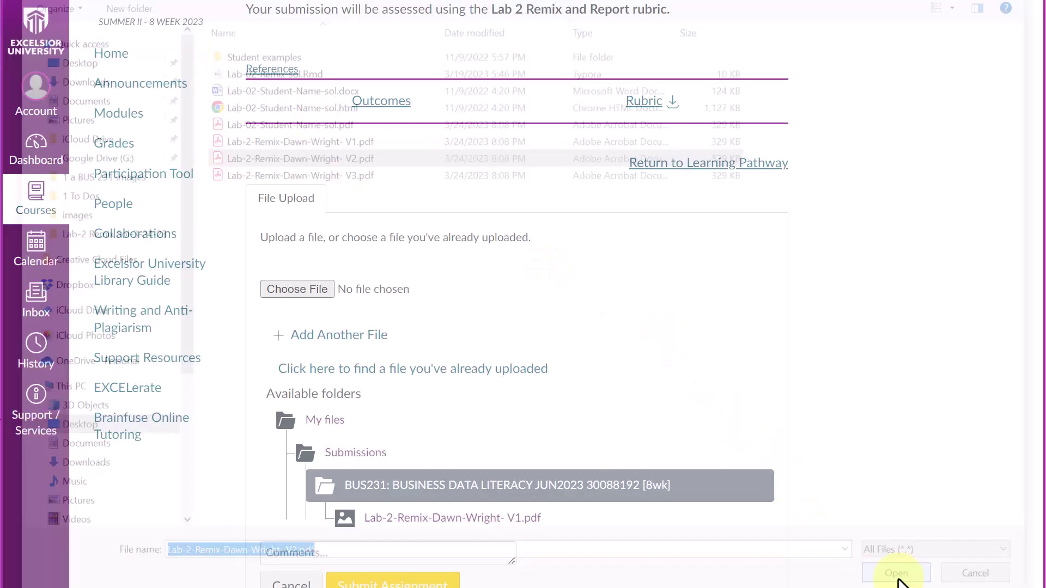
Add the comment "V2" to the new attempt and submit the assignment.
{"action": "scroll", "coordinate": [484, 433], "scroll_direction": "down", "scroll_amount": 1}
{"action": "scroll", "coordinate": [483, 436], "scroll_direction": "down", "scroll_amount": 3}
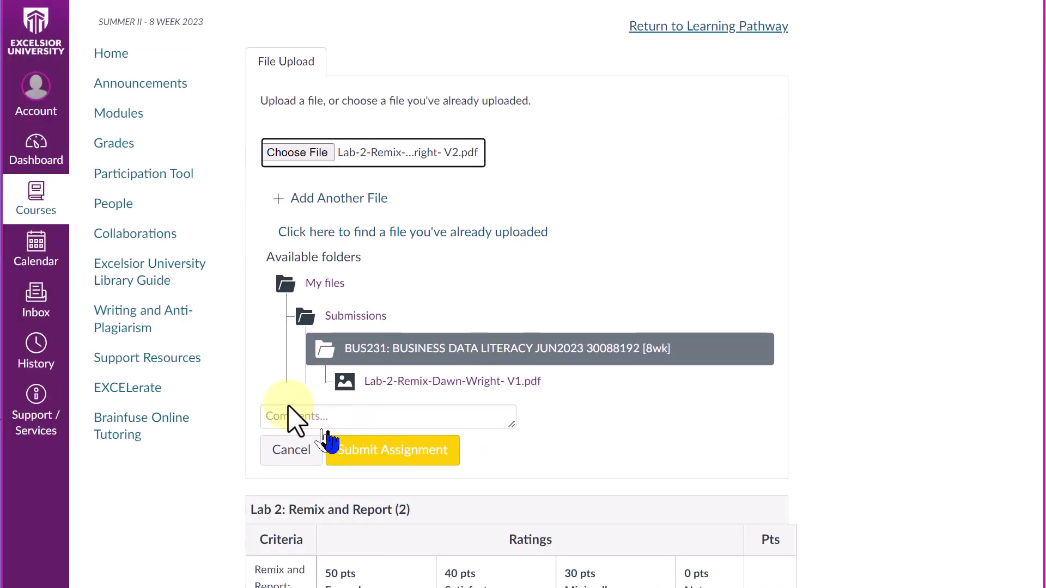
{"action": "left_click", "coordinate": [275, 388]}
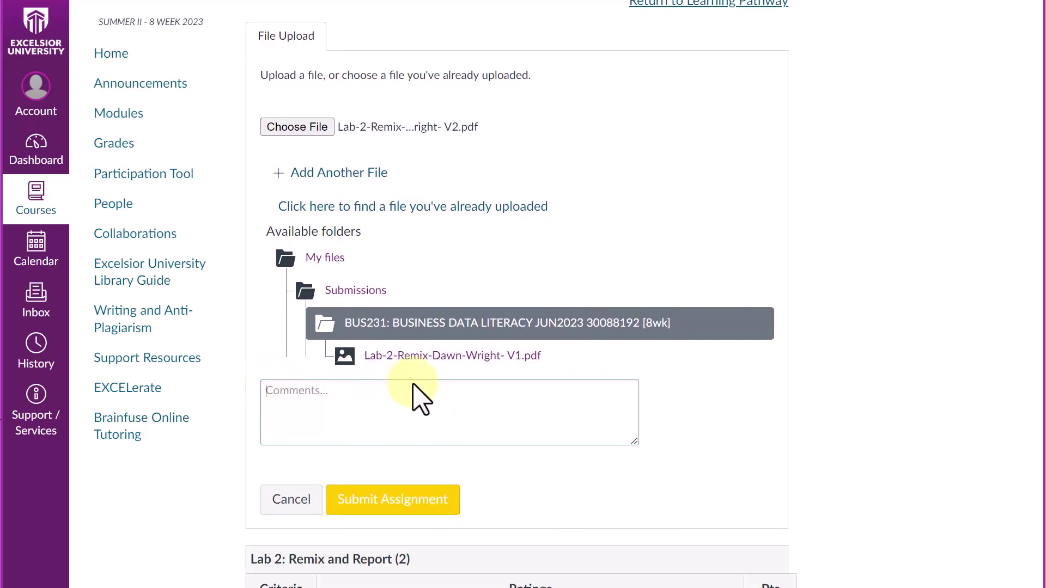
{"action": "type", "text": "V2"}
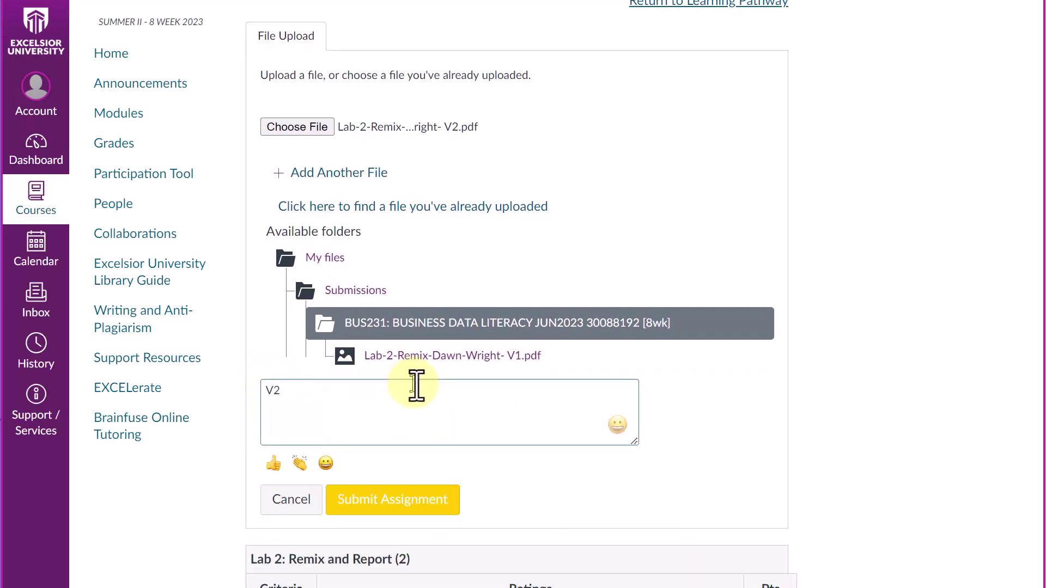
{"action": "left_click", "coordinate": [441, 501]}
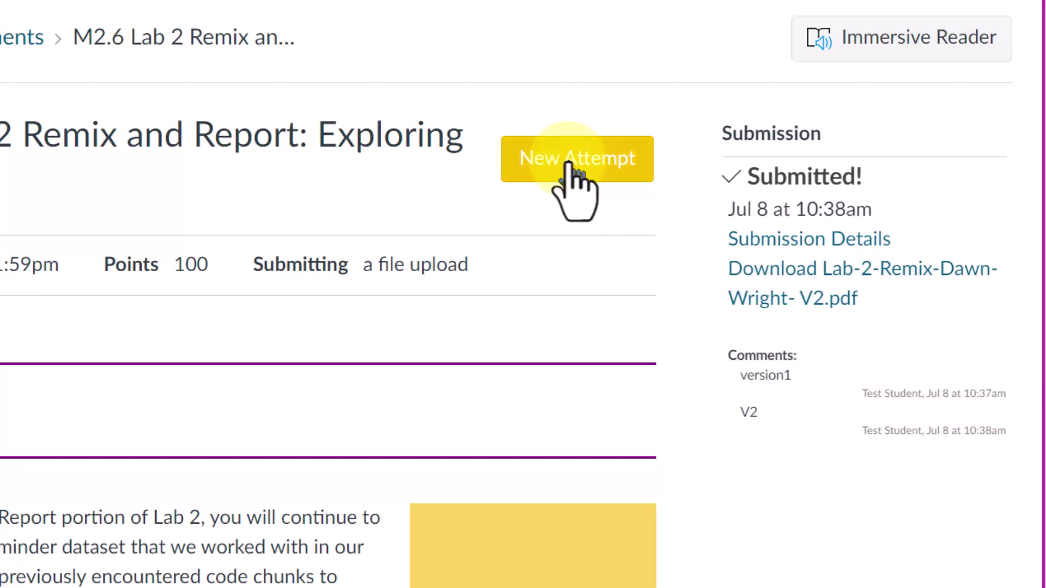
Download the submitted V2 PDF from the assignment's submission information.
{"action": "left_click", "coordinate": [801, 280]}
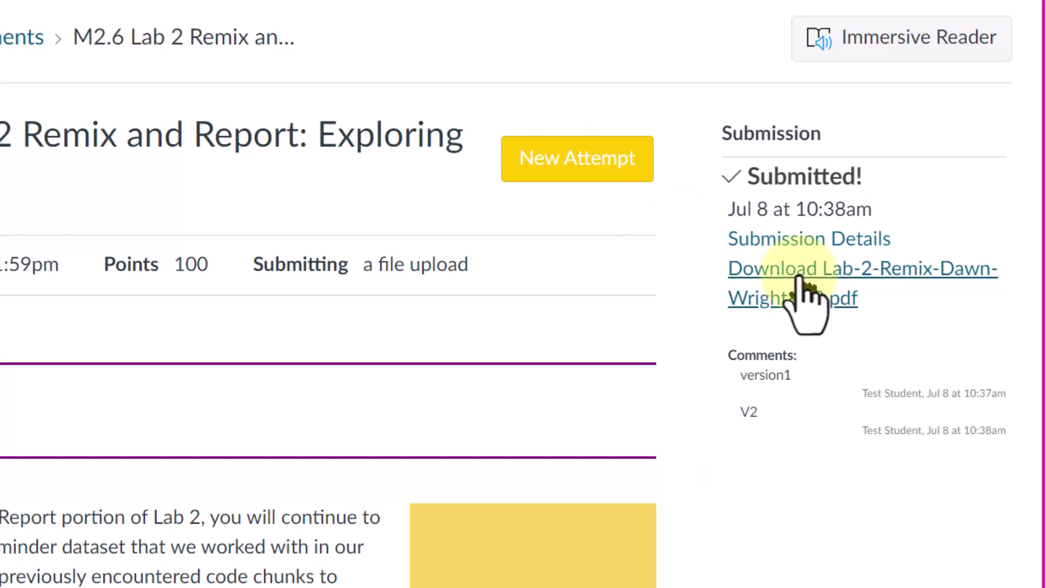
{"action": "left_click", "coordinate": [801, 280]}
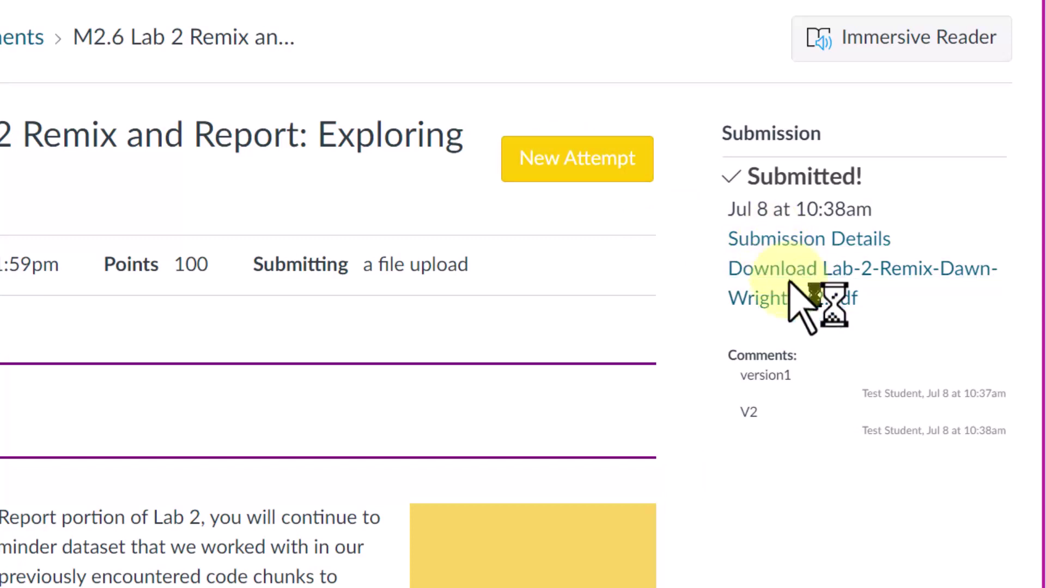